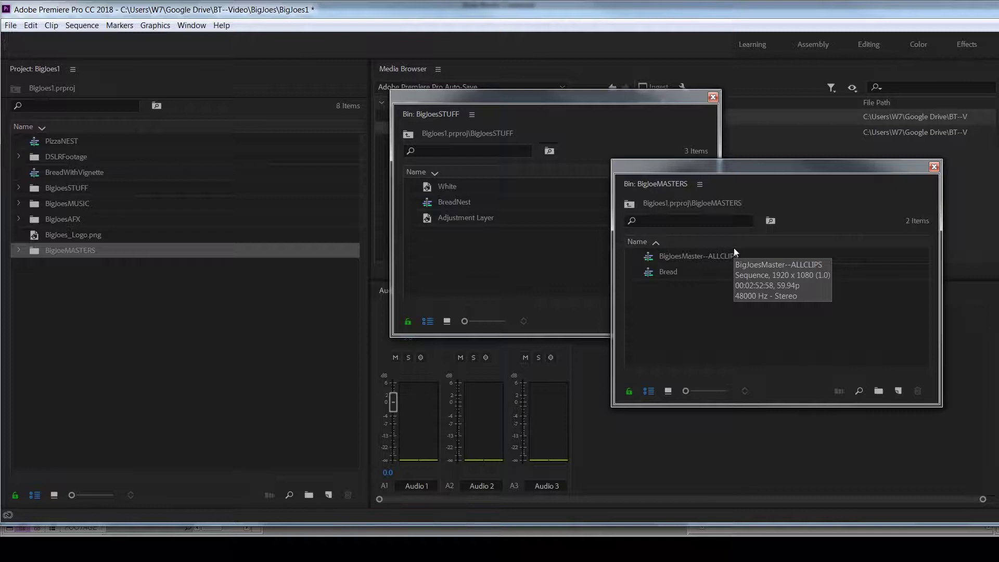
# Drag the floating BigJoeMASTERS bin down and to the right, beside the BigJoesSTUFF bin
pyautogui.moveTo(703, 166); pyautogui.dragTo(682, 184)
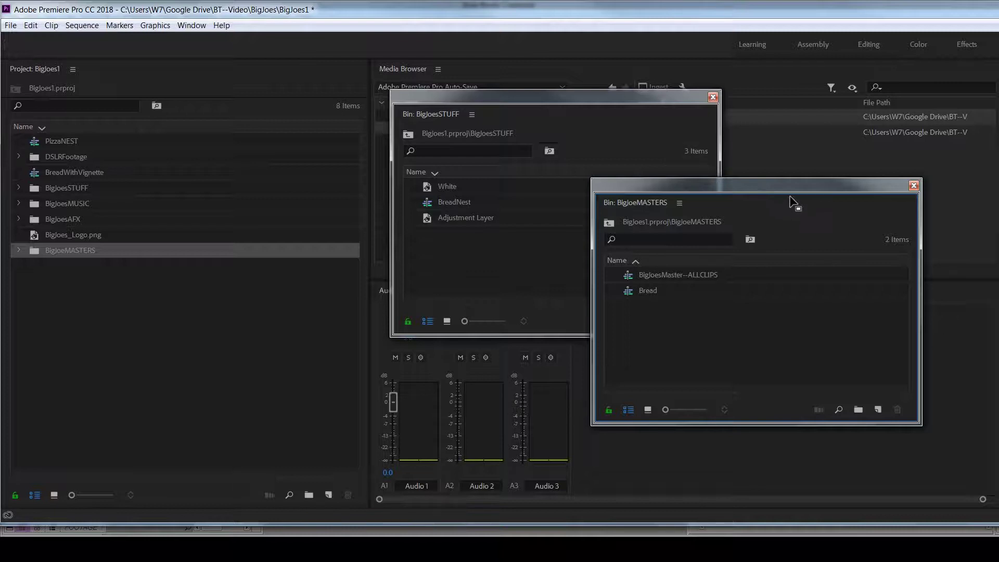
pyautogui.moveTo(807, 190); pyautogui.dragTo(828, 218)
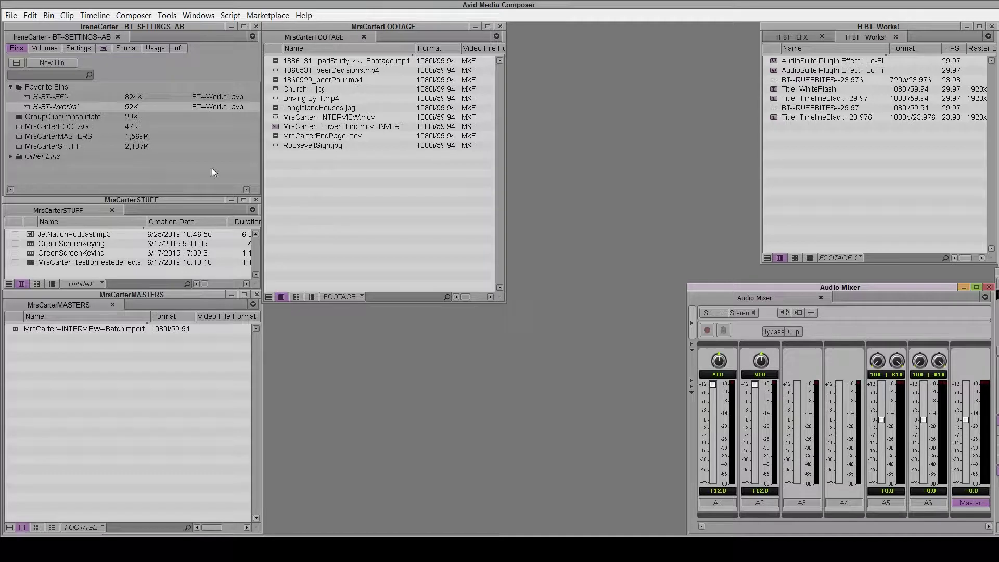
pyautogui.click(219, 161)
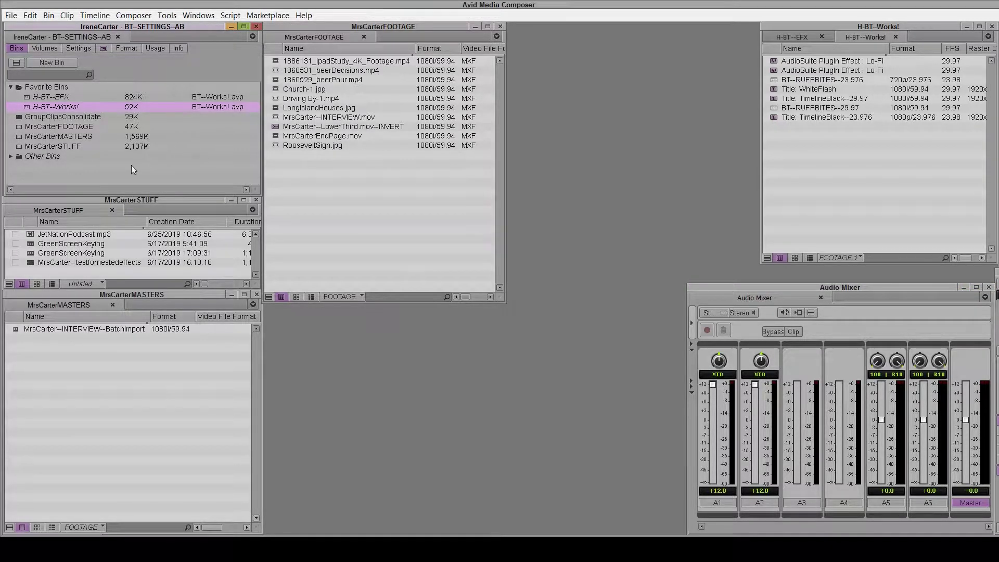
# Bring the MrsCarterFOOTAGE bin into focus, nudge it right, and shrink its window from the corner
pyautogui.click(167, 297)
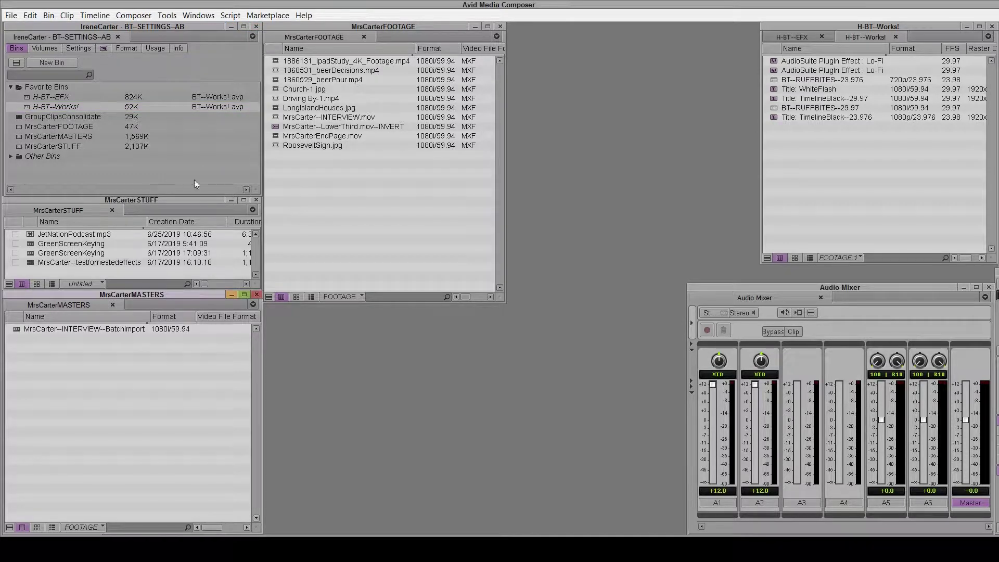
pyautogui.click(204, 168)
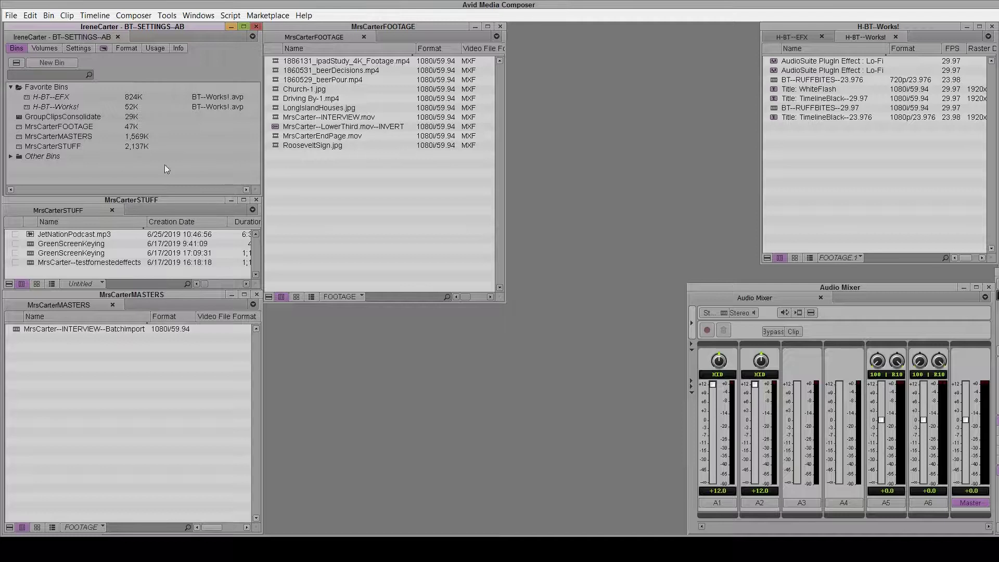
pyautogui.click(180, 202)
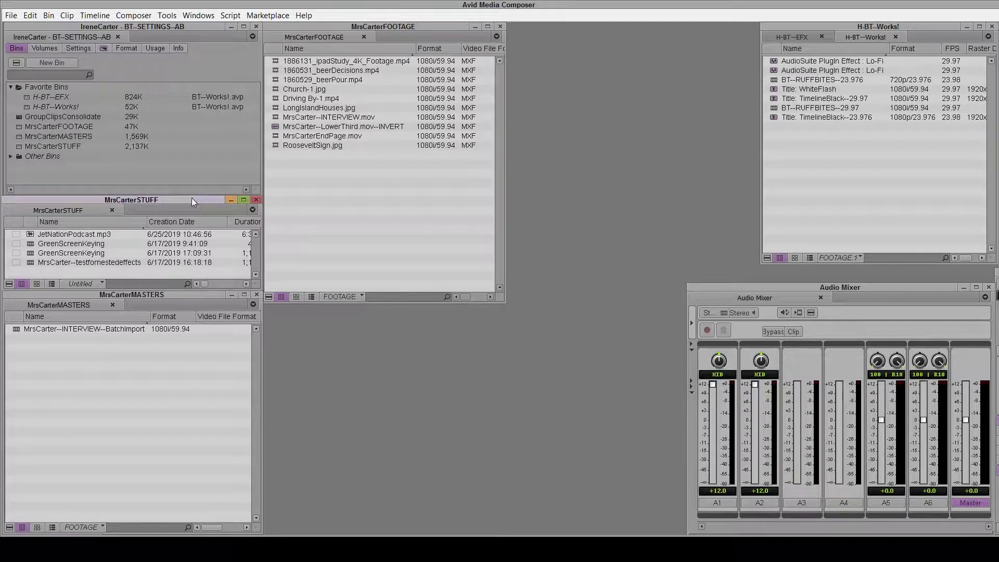
pyautogui.click(320, 234)
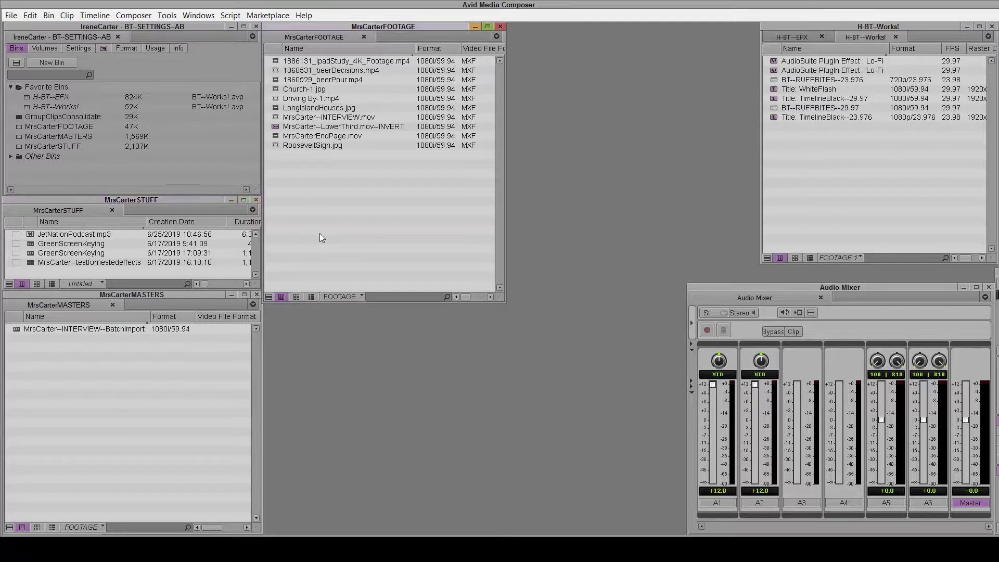
pyautogui.moveTo(392, 27)
pyautogui.mouseDown()
pyautogui.moveTo(407, 25)
pyautogui.moveTo(394, 27)
pyautogui.mouseUp()
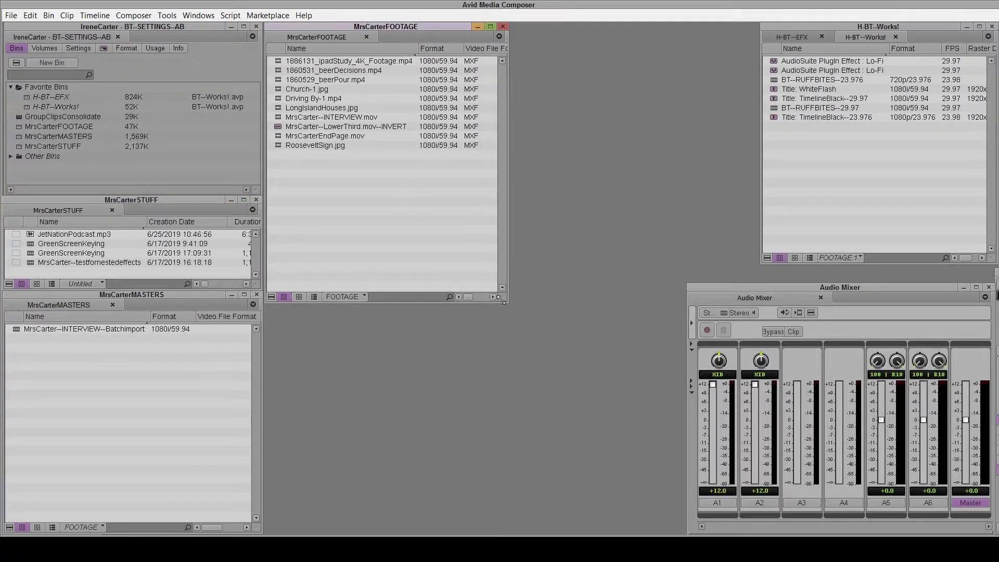
pyautogui.moveTo(501, 300); pyautogui.dragTo(489, 221)
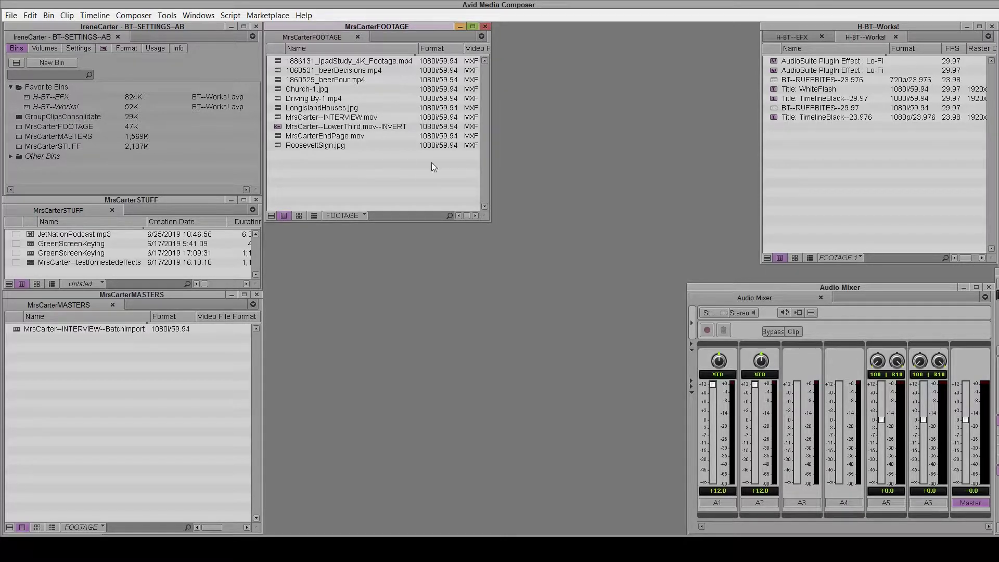
# Widen the H-BT--Works! bin to reveal Raster Dimension, check H-BT--EFX, then return to Works!
pyautogui.moveTo(762, 50); pyautogui.dragTo(714, 51)
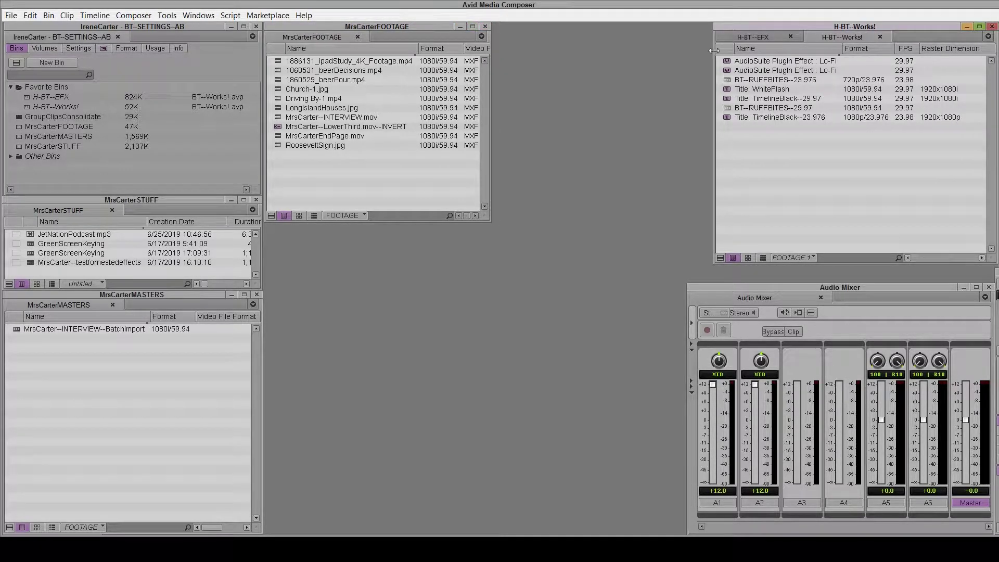
pyautogui.click(758, 38)
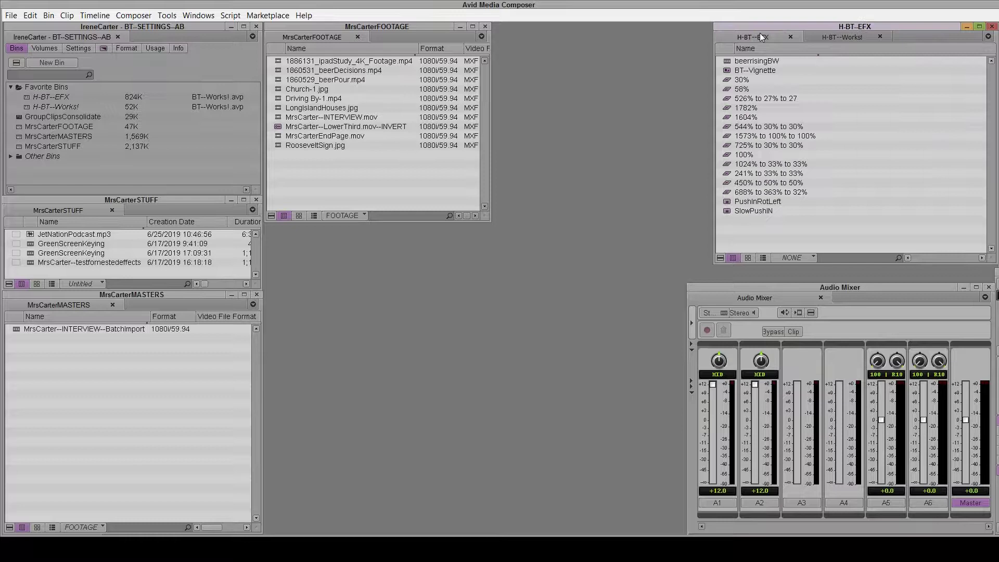
pyautogui.click(838, 37)
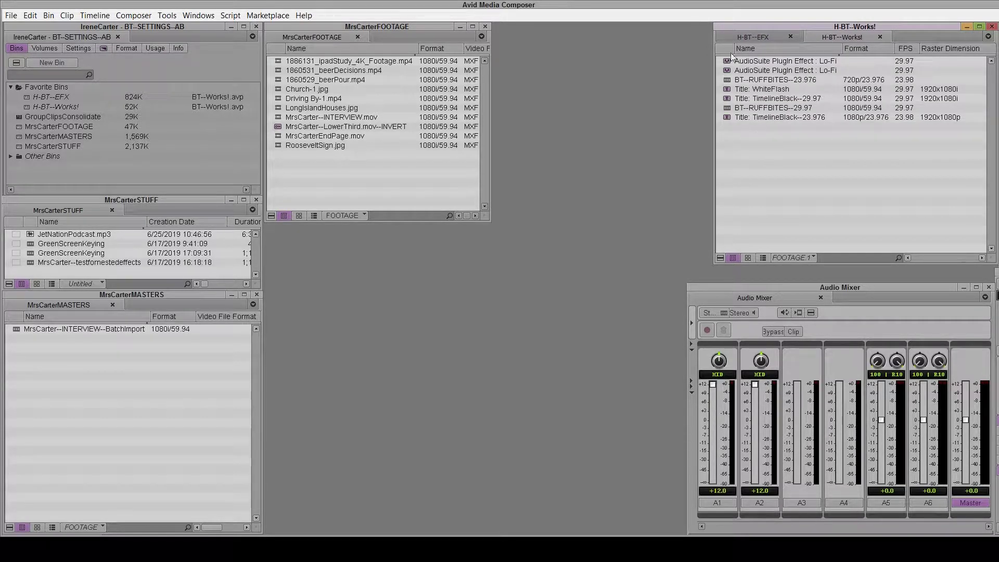
pyautogui.click(800, 288)
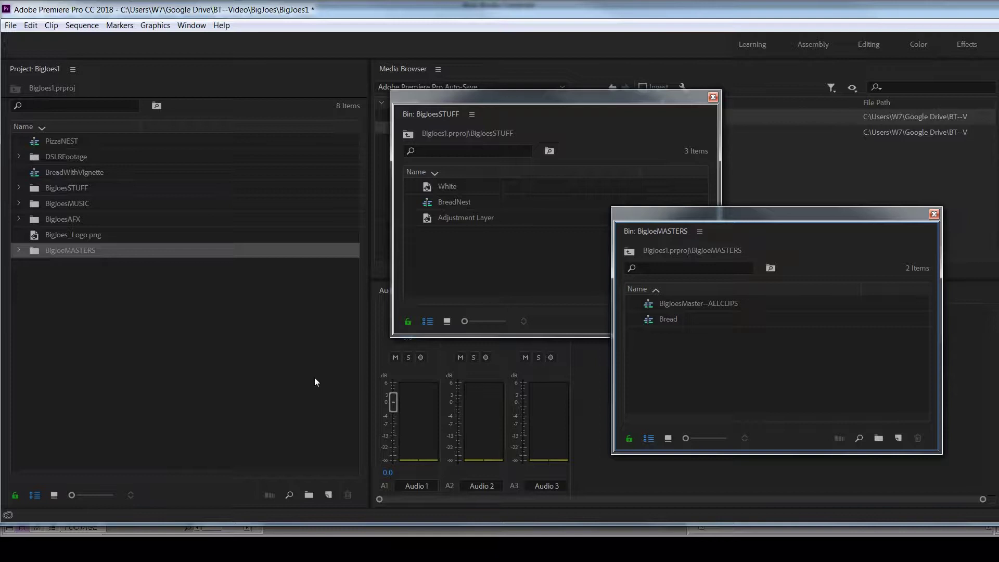
# Dock BigJoesSTUFF, then BigJoeMASTERS, as stacked panels beneath the Project panel
pyautogui.click(282, 367)
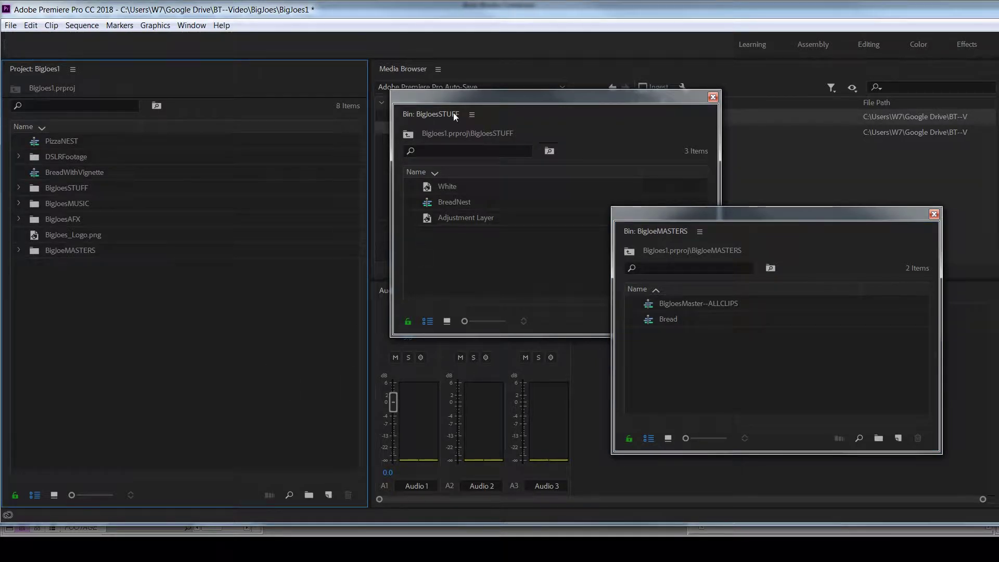
pyautogui.moveTo(444, 102); pyautogui.dragTo(425, 122)
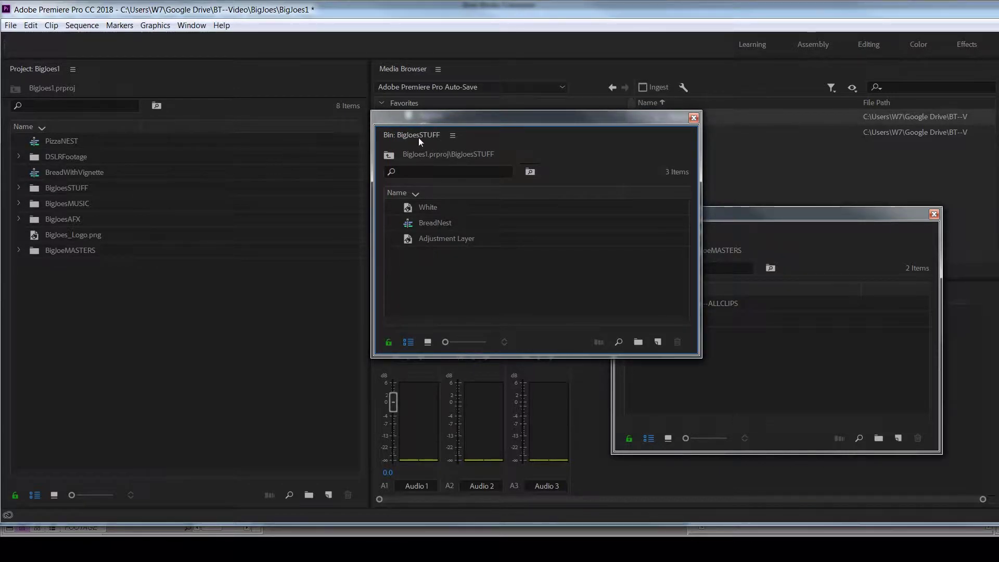
pyautogui.moveTo(413, 135); pyautogui.dragTo(151, 458)
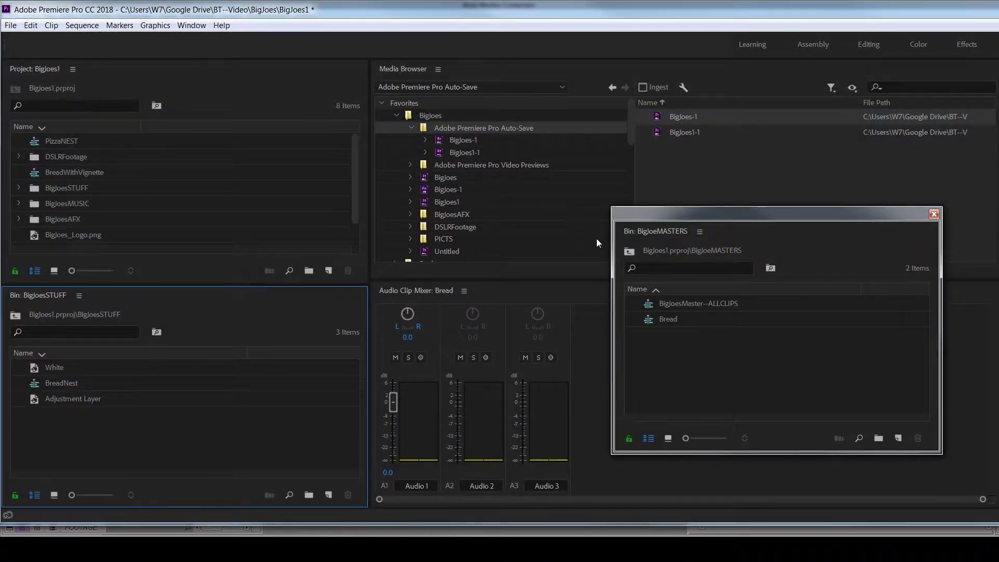
pyautogui.moveTo(642, 232); pyautogui.dragTo(152, 491)
# Drag the panel dividers to make the Project list taller and the BigJoesSTUFF bin shorter
pyautogui.click(182, 287)
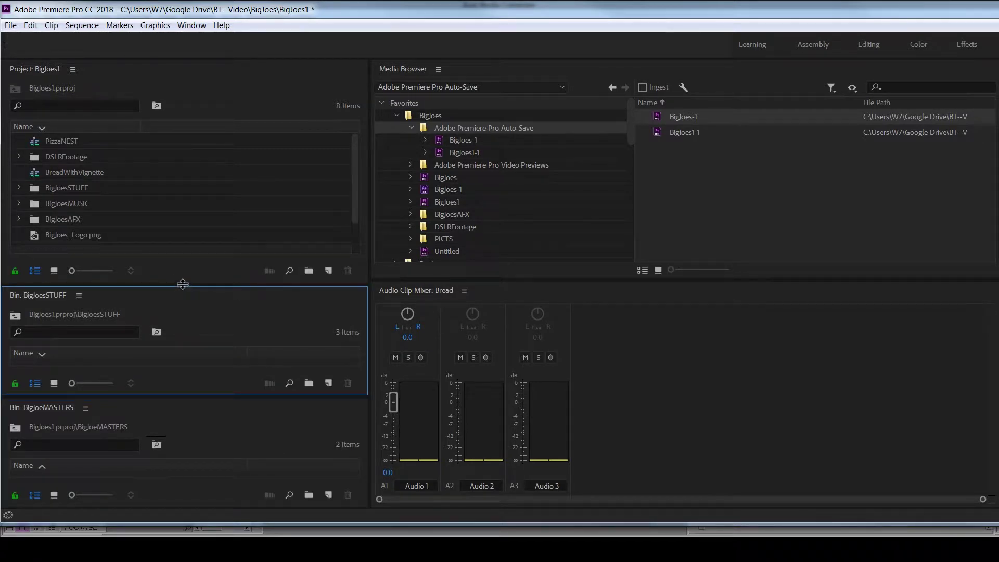
pyautogui.moveTo(182, 284); pyautogui.dragTo(199, 261)
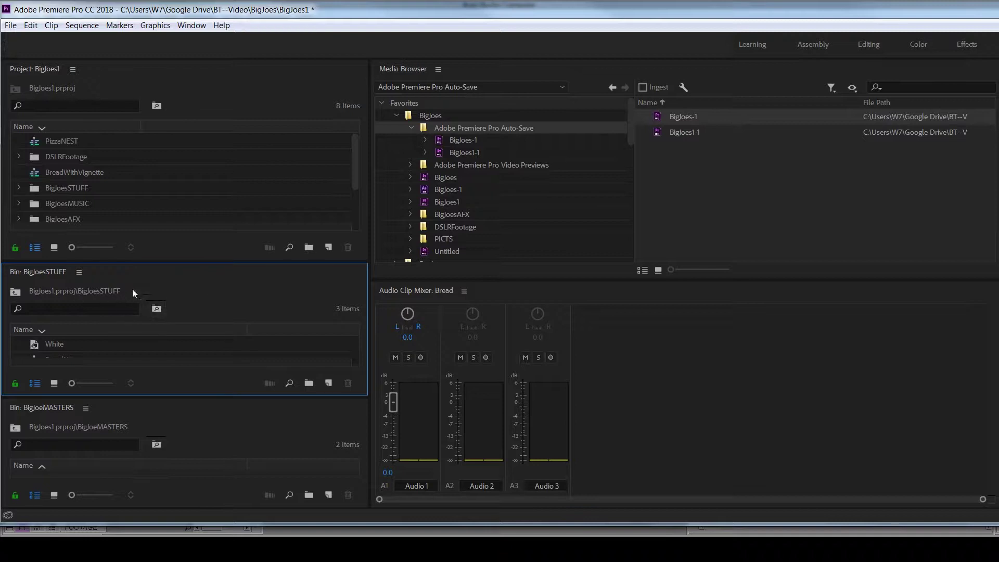
pyautogui.moveTo(212, 263); pyautogui.dragTo(180, 257)
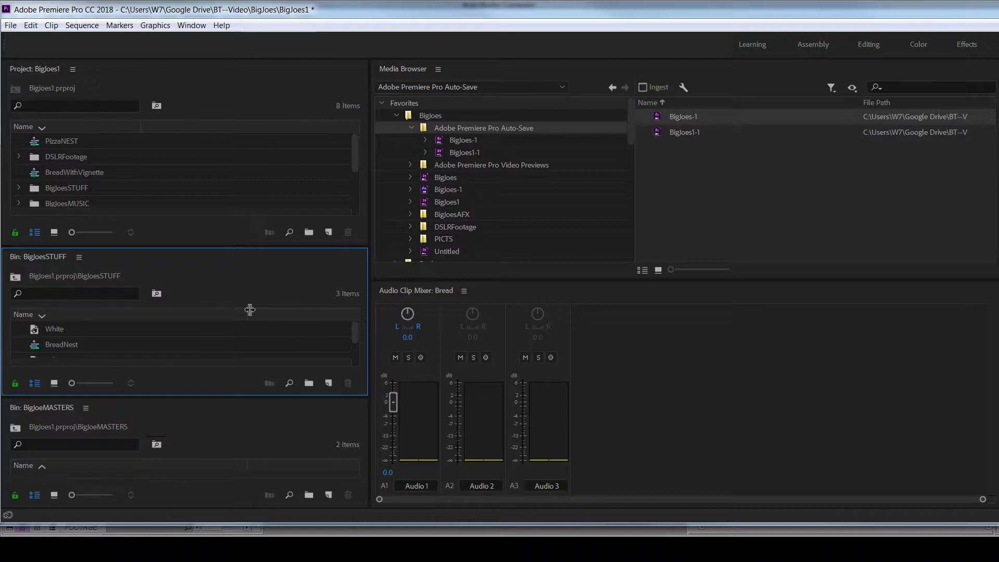
pyautogui.moveTo(209, 398)
pyautogui.mouseDown()
pyautogui.moveTo(208, 311)
pyautogui.moveTo(198, 391)
pyautogui.mouseUp()
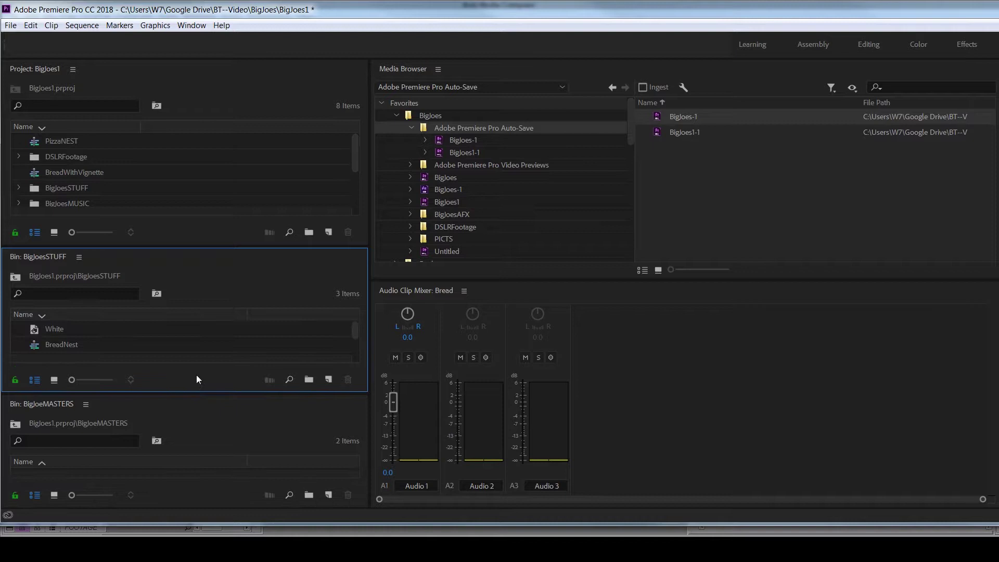
pyautogui.moveTo(180, 246); pyautogui.dragTo(220, 274)
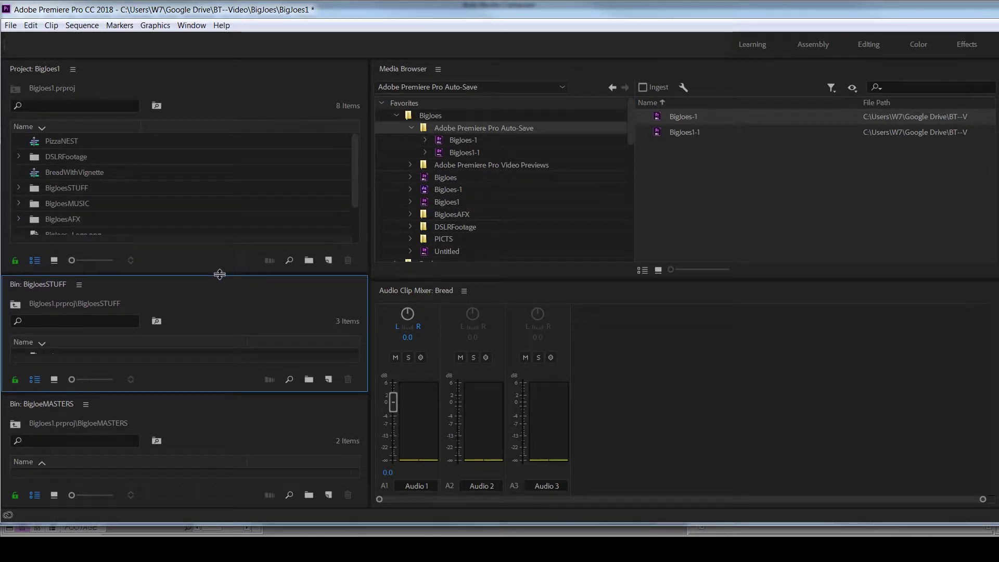
# Close the BigJoesSTUFF and BigJoeMASTERS panels from their panel menus, leaving the Project panel active
pyautogui.click(79, 284)
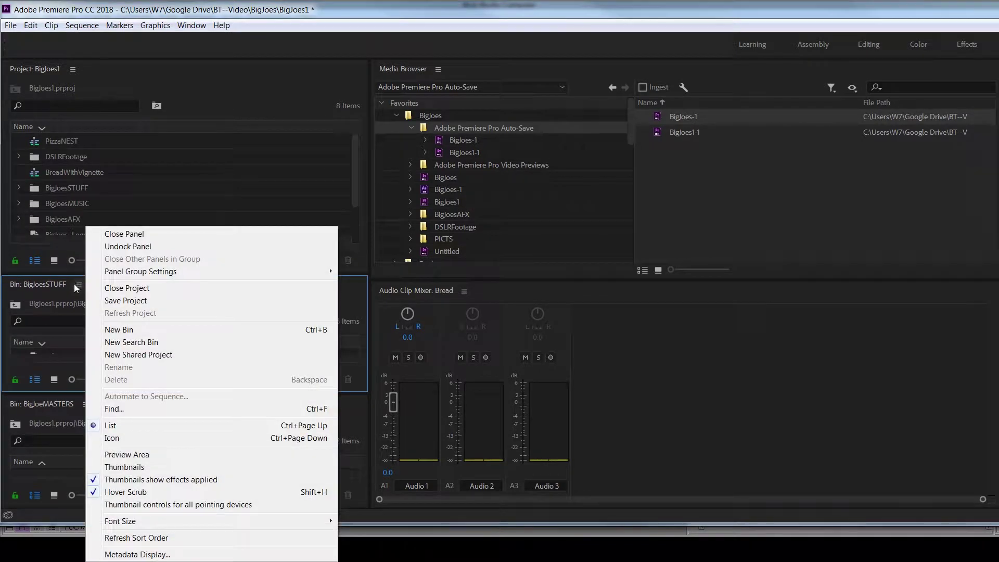
pyautogui.click(108, 237)
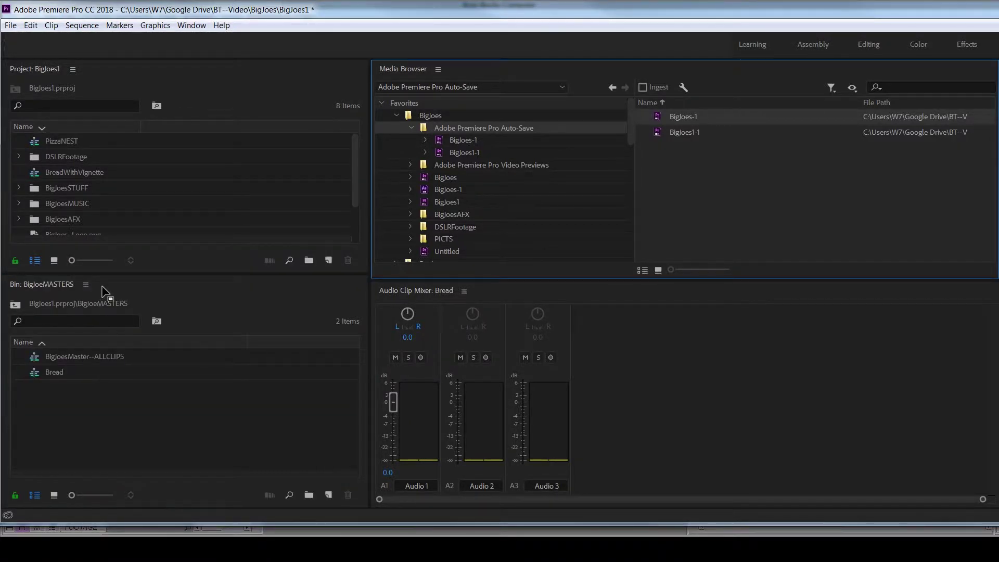
pyautogui.click(85, 284)
pyautogui.click(112, 232)
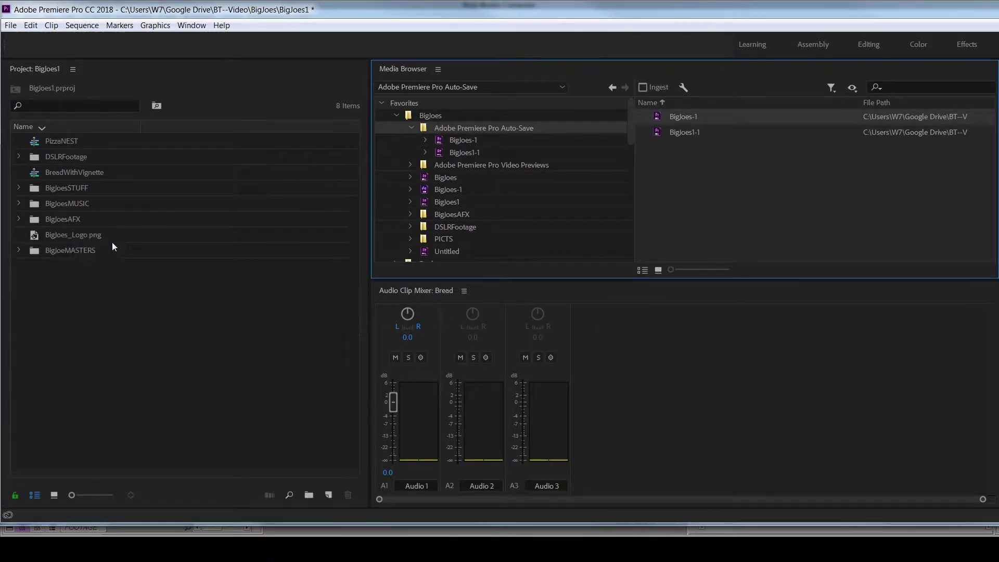
pyautogui.click(73, 277)
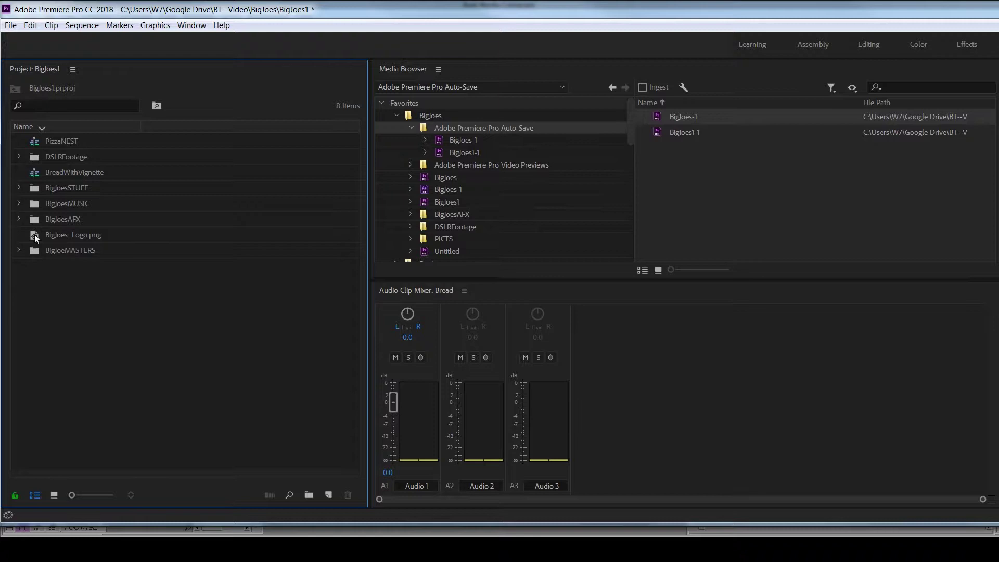
pyautogui.click(18, 219)
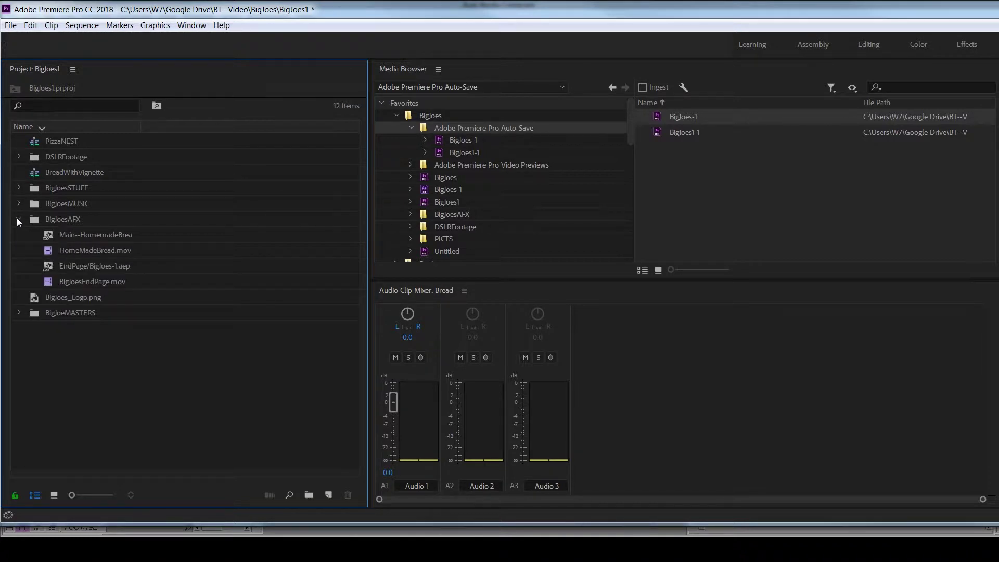
pyautogui.click(19, 219)
pyautogui.click(19, 251)
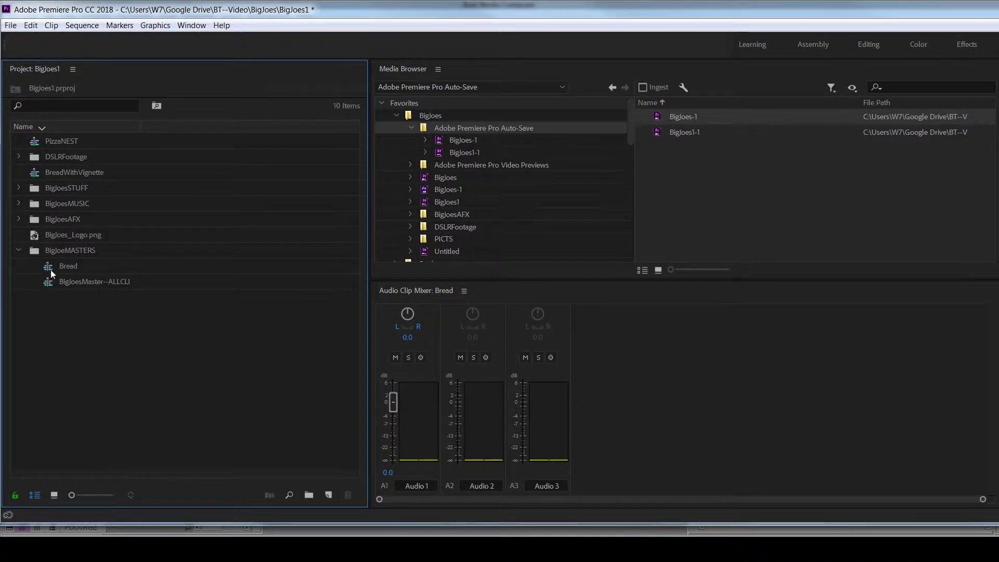
pyautogui.click(17, 250)
pyautogui.click(19, 251)
pyautogui.click(44, 105)
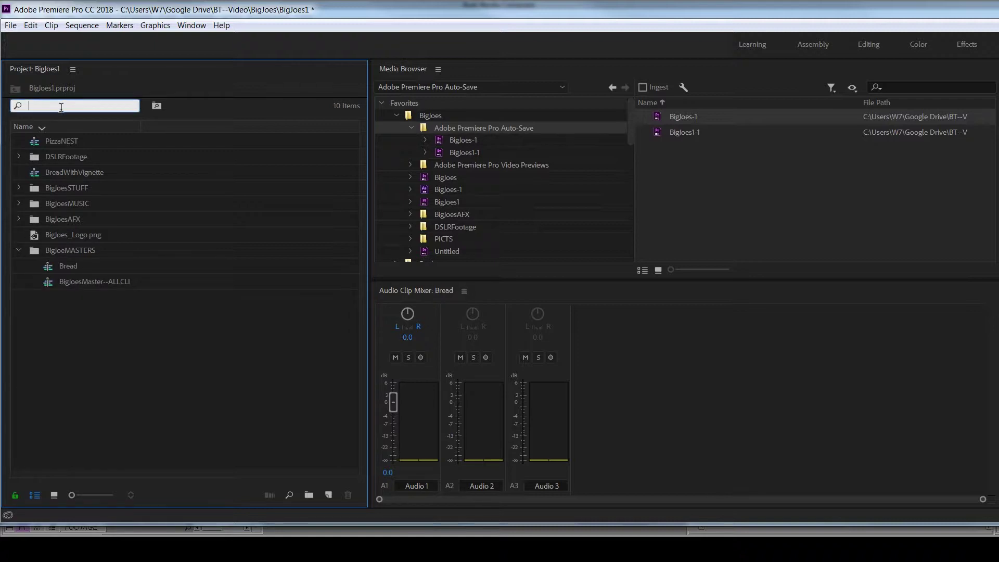
pyautogui.write('afx')
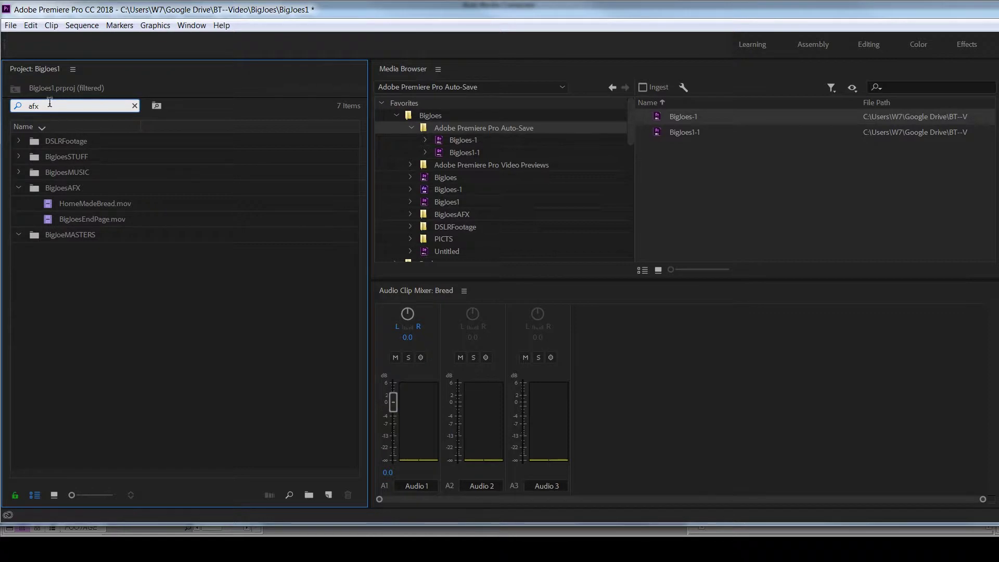
pyautogui.press('Escape')
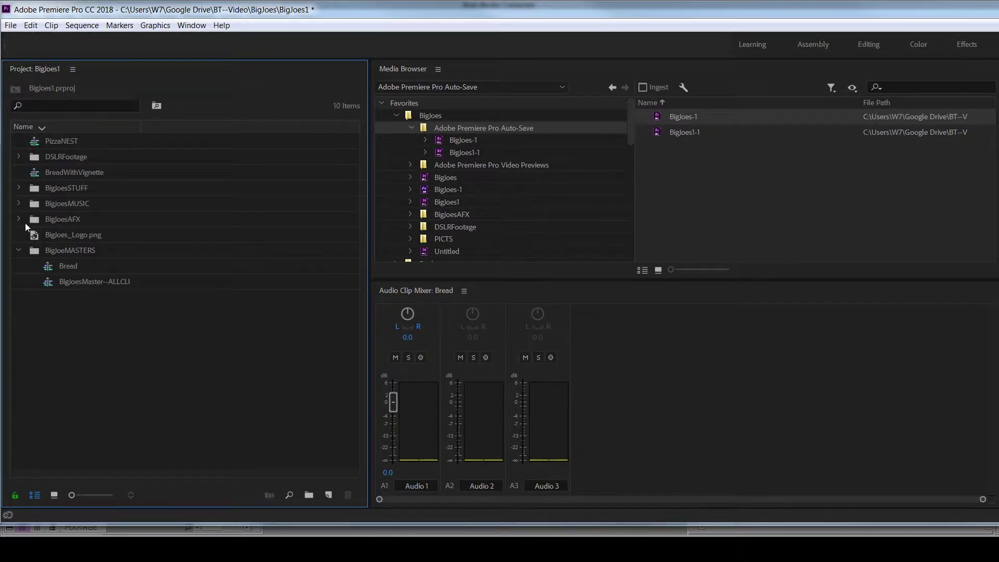
pyautogui.click(19, 250)
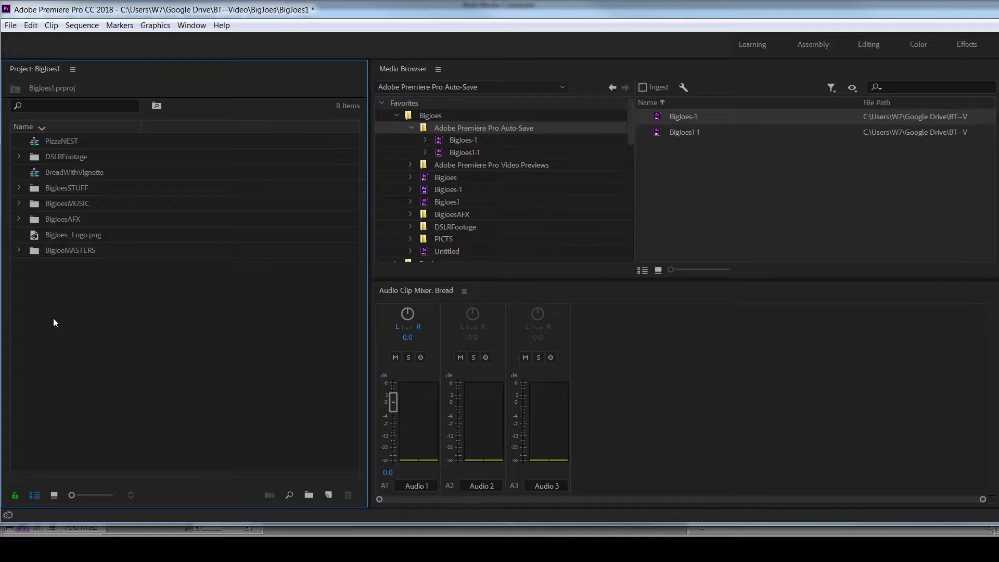
# Drag the Project panel's right divider wider, then pull it back slightly
pyautogui.moveTo(370, 240); pyautogui.dragTo(425, 240)
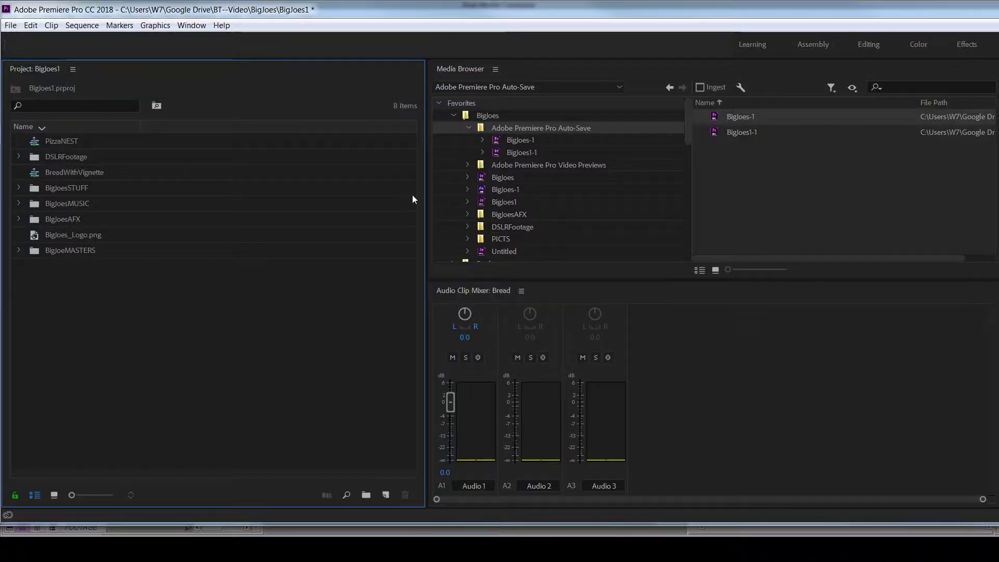
pyautogui.moveTo(426, 224); pyautogui.dragTo(407, 226)
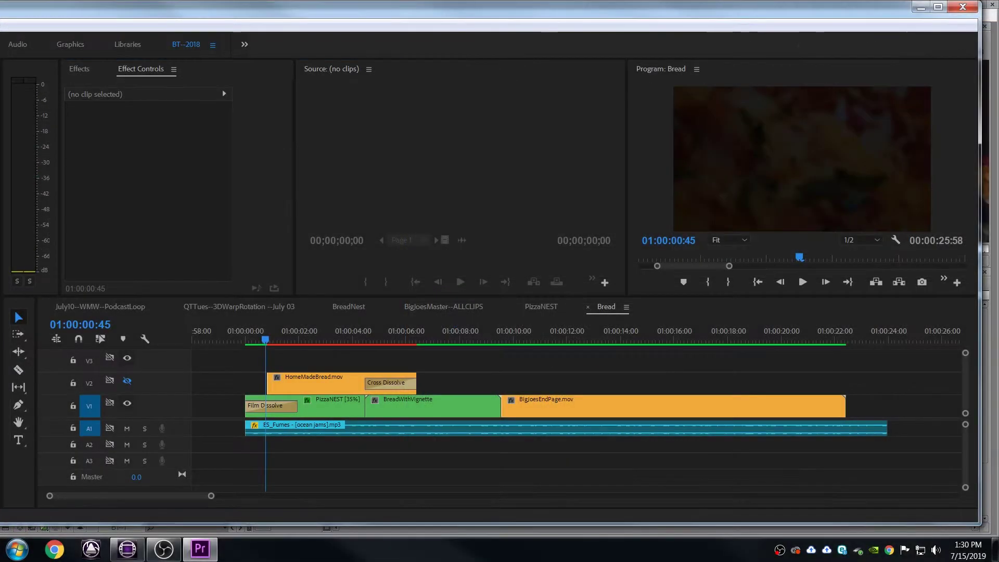
# Bring Avid Media Composer to the front from the Windows taskbar
pyautogui.click(131, 554)
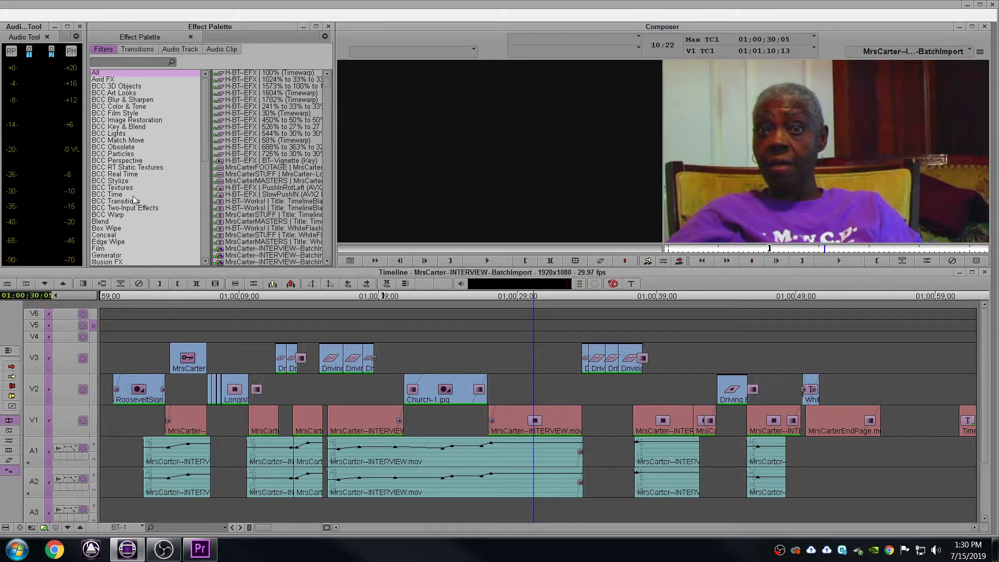
# Filter the Effect Palette to the Blend category, then return to Premiere Pro
pyautogui.moveTo(204, 106); pyautogui.dragTo(208, 57)
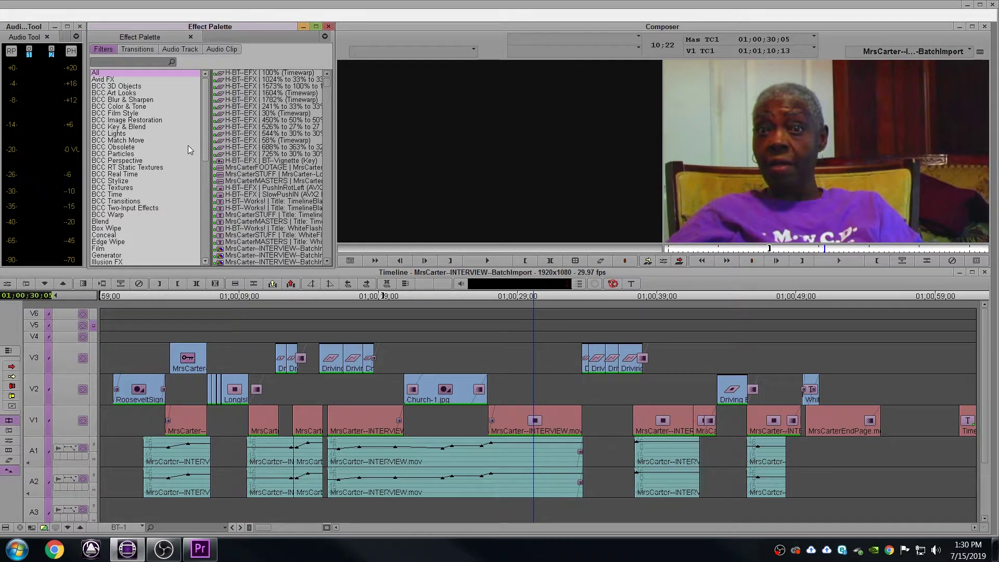
pyautogui.click(126, 223)
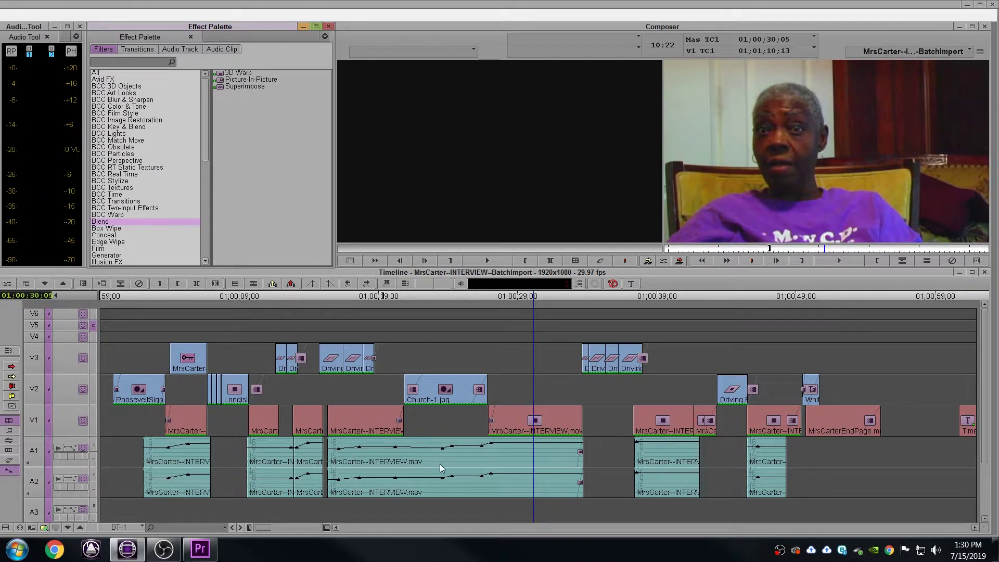
pyautogui.click(199, 549)
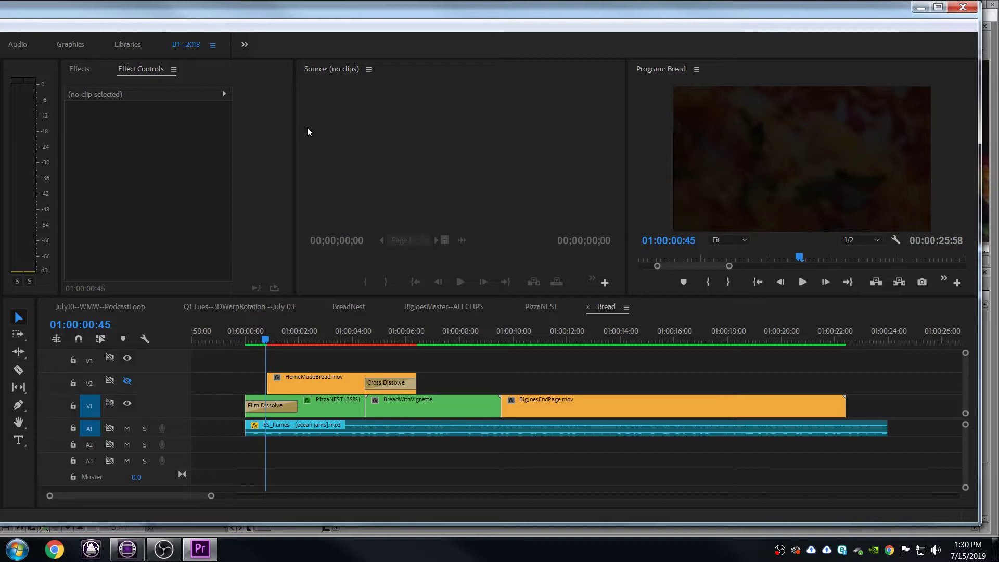
# Widen Effect Controls, enlarge the Program monitor, and park the playhead at 01:00:10:58
pyautogui.moveTo(295, 113); pyautogui.dragTo(362, 114)
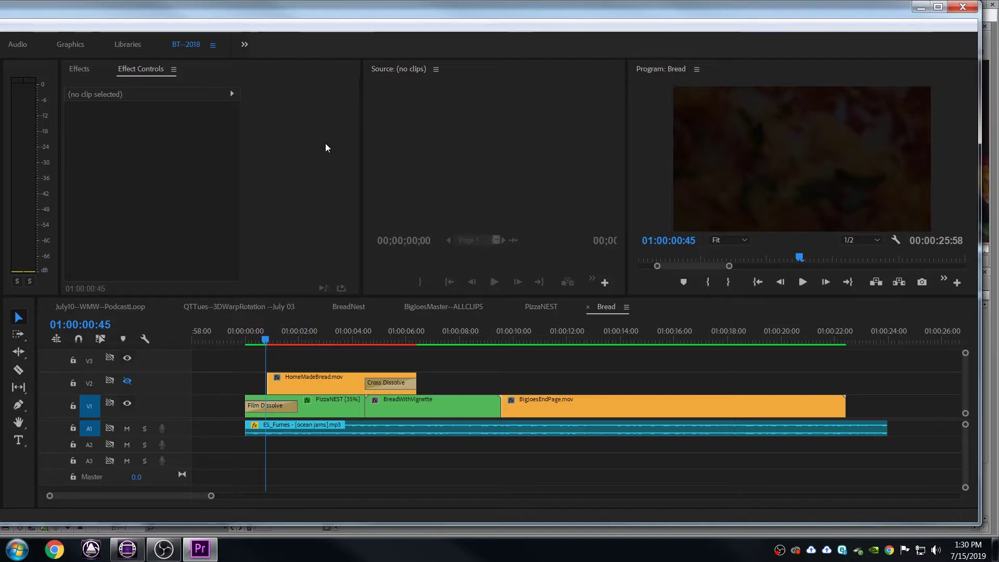
pyautogui.click(121, 549)
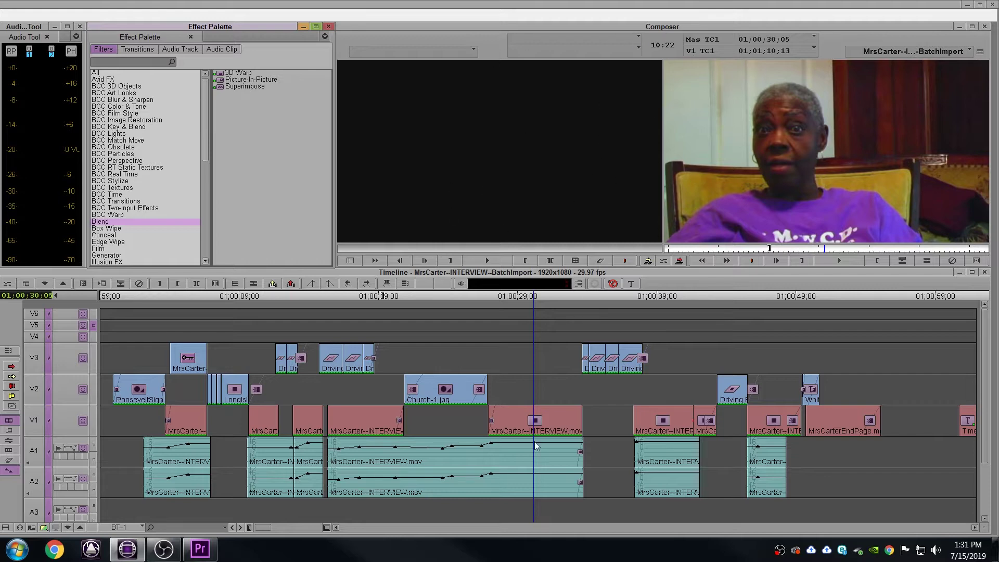
pyautogui.click(200, 549)
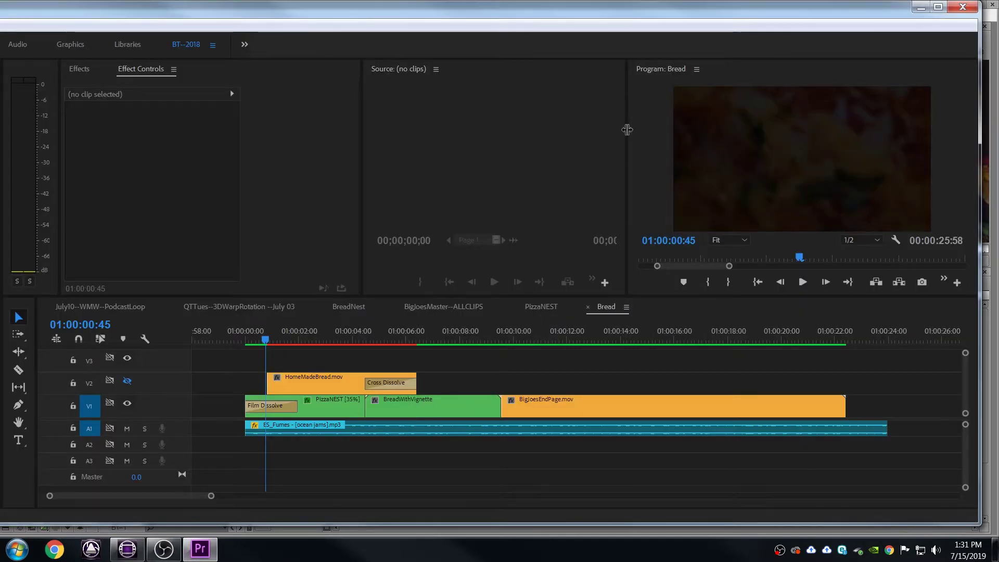
pyautogui.moveTo(492, 130); pyautogui.dragTo(296, 127)
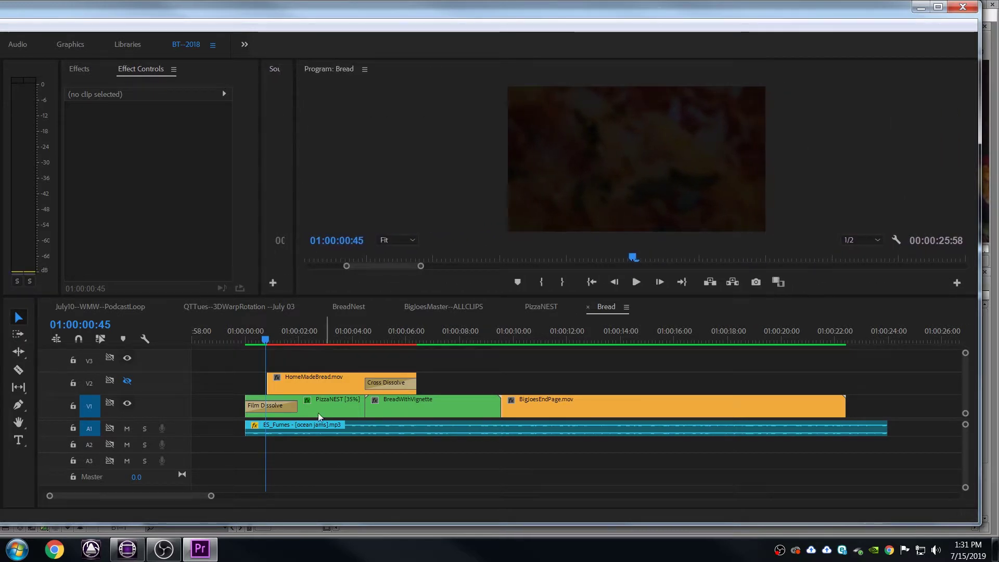
pyautogui.click(336, 349)
pyautogui.moveTo(354, 338); pyautogui.dragTo(539, 337)
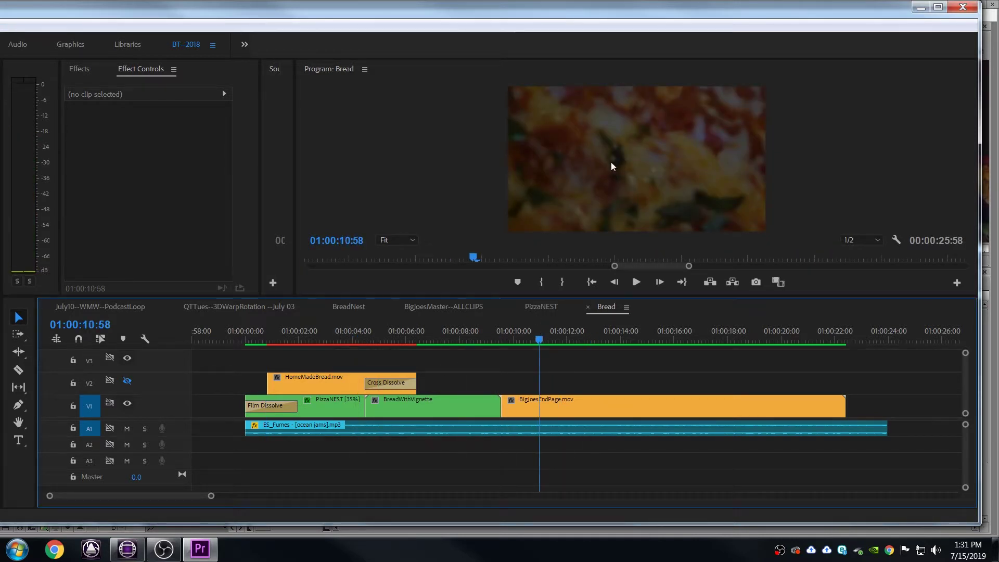
# Rebalance the Source, Effect Controls and Program widths, checking the Effects panel's folders
pyautogui.moveTo(295, 132); pyautogui.dragTo(386, 134)
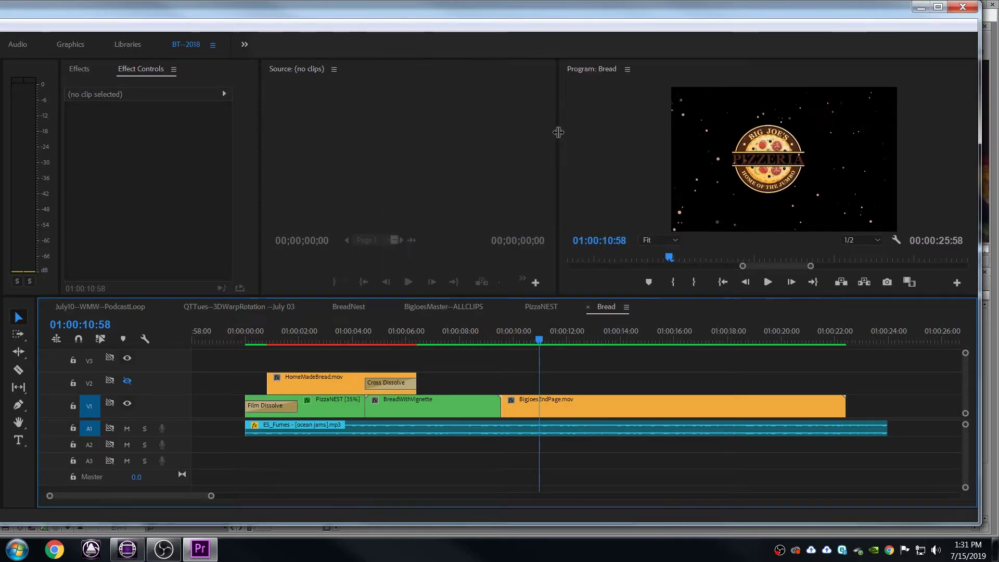
pyautogui.moveTo(261, 118); pyautogui.dragTo(307, 125)
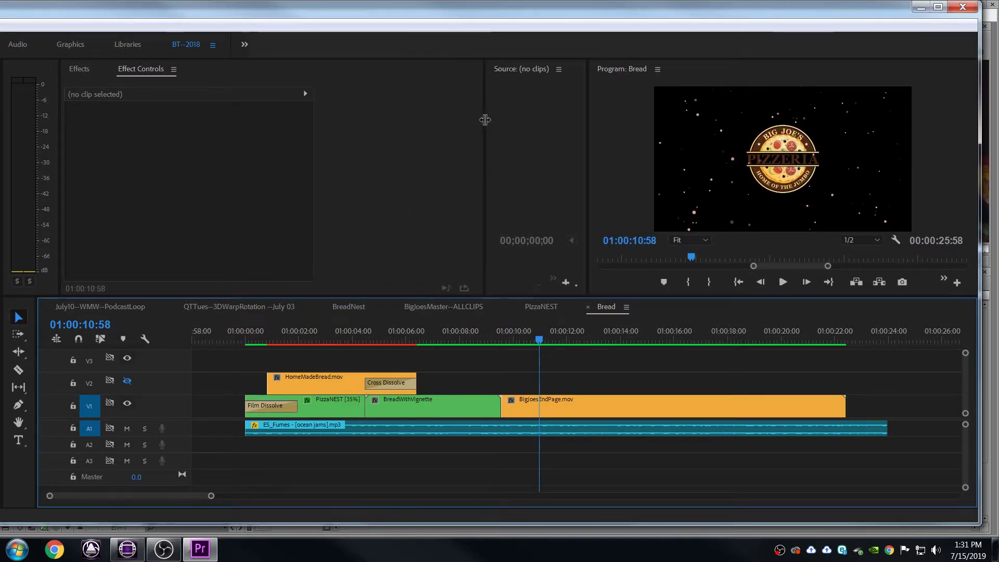
pyautogui.click(80, 69)
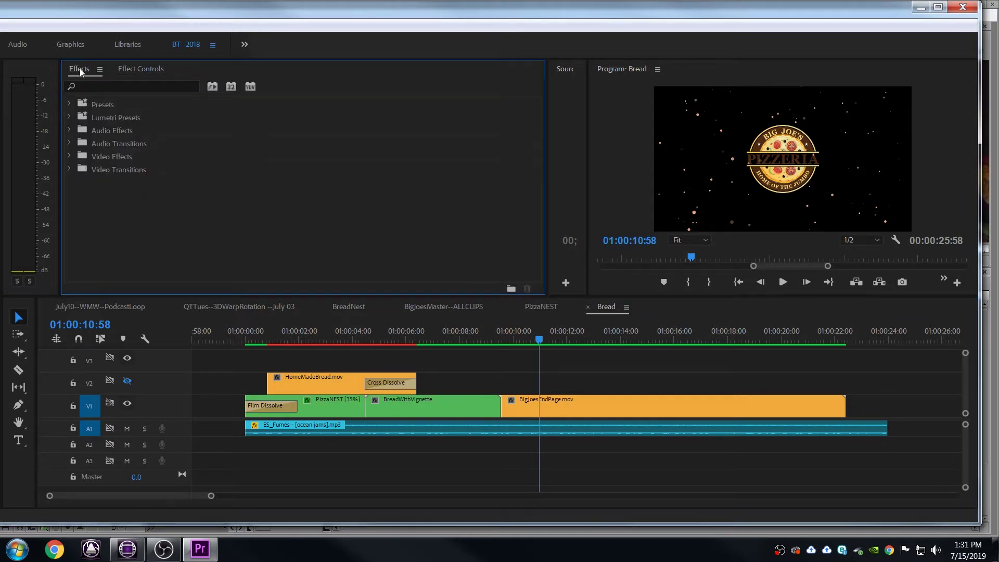
pyautogui.click(143, 69)
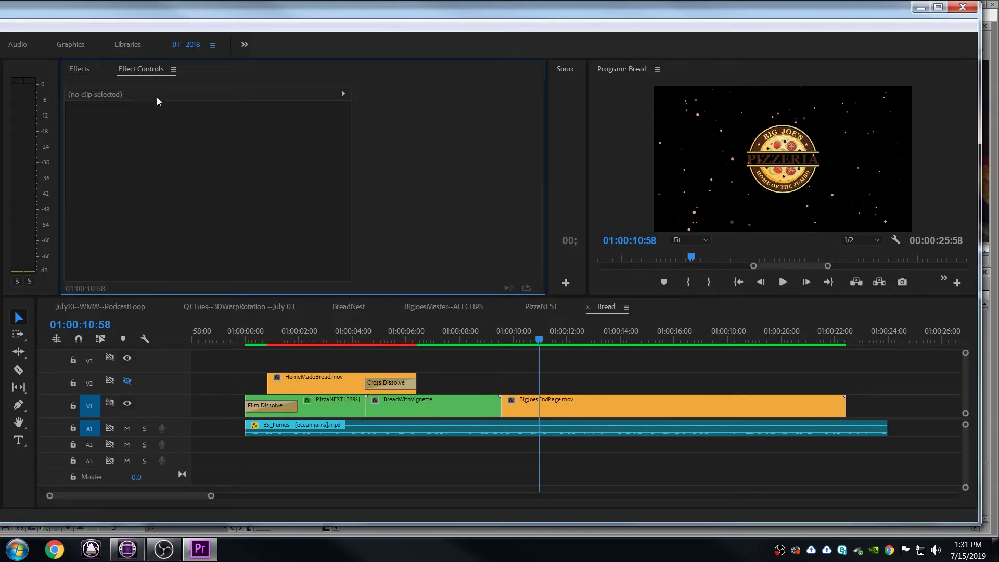
pyautogui.moveTo(547, 138); pyautogui.dragTo(286, 138)
pyautogui.moveTo(586, 119); pyautogui.dragTo(570, 119)
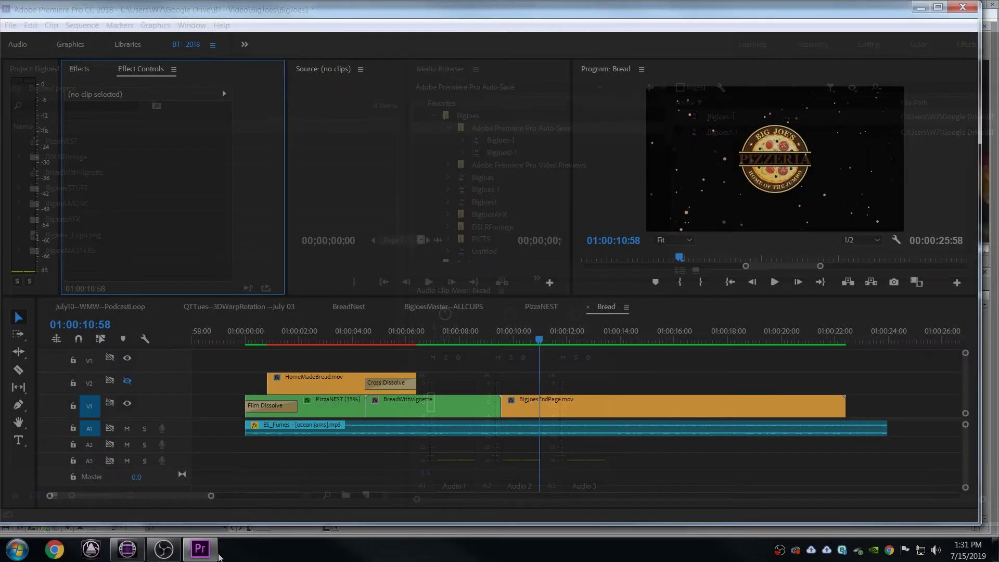
# Switch to Avid Media Composer, whose Effect Palette shows the Blend effects beside the MrsCarter timeline
pyautogui.click(138, 546)
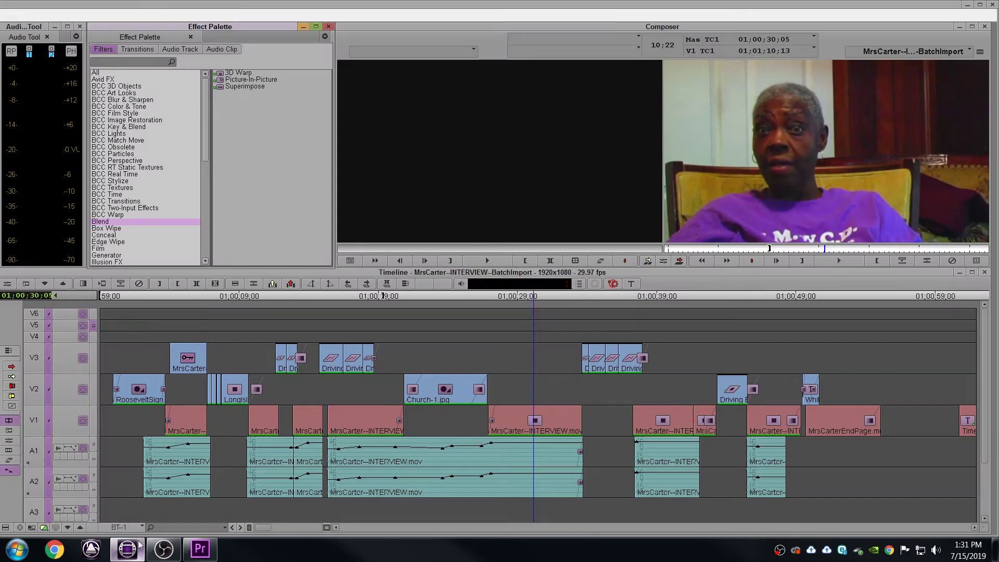